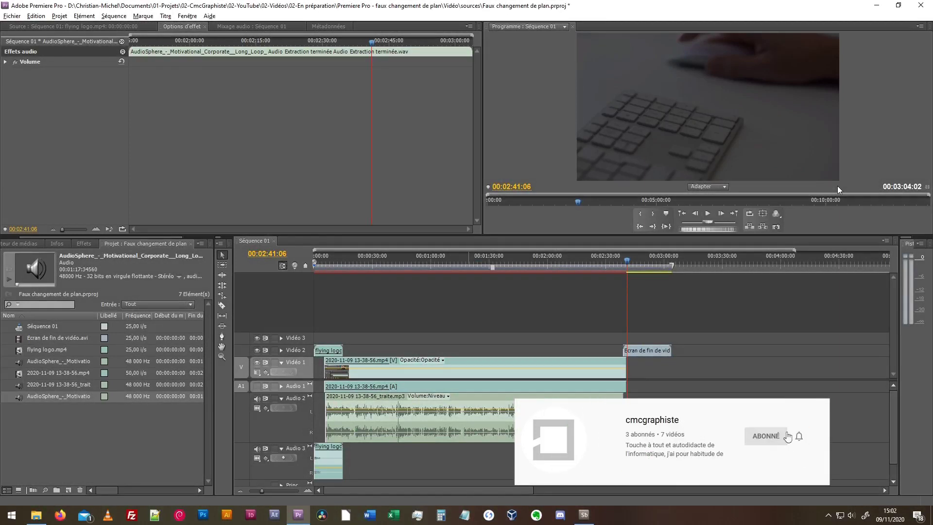
Deselect the timeline clip and open Fichier > Exportation > Média for Séquence 01
left_click(512, 302)
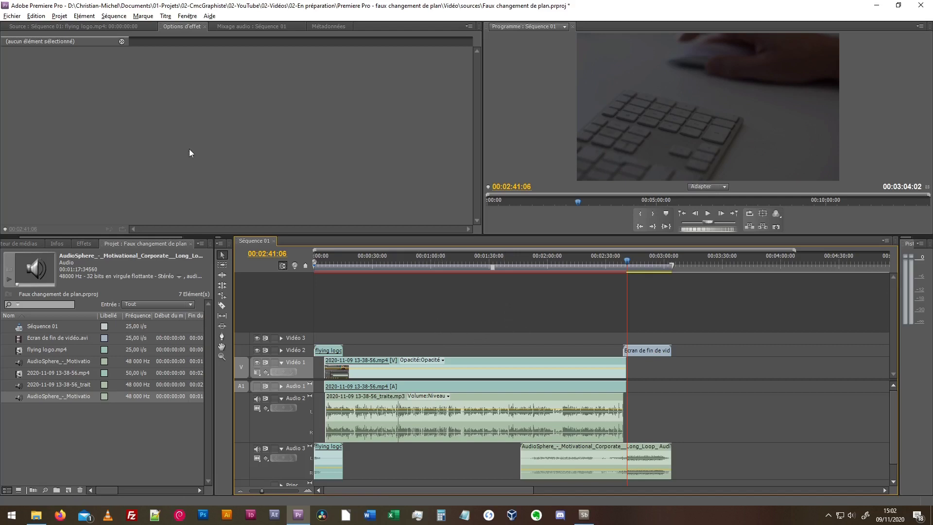
left_click(9, 17)
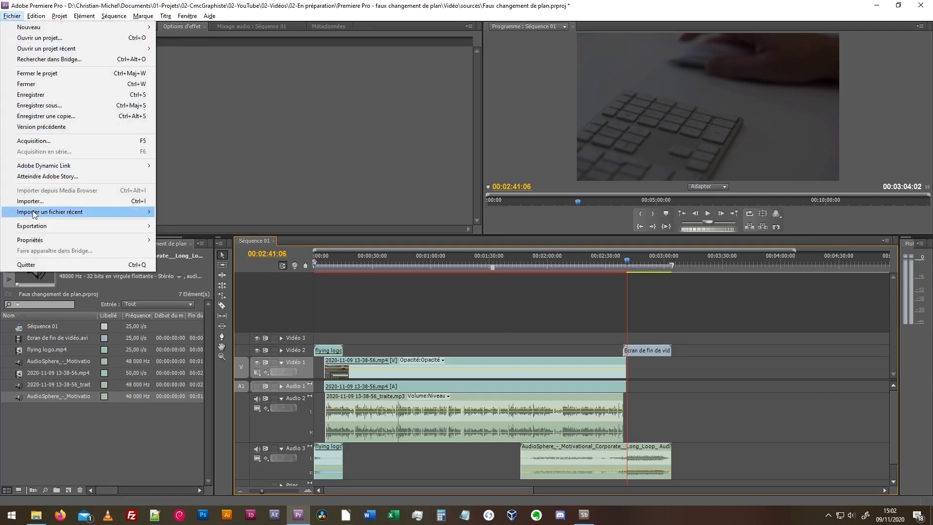
mouse_move(31, 230)
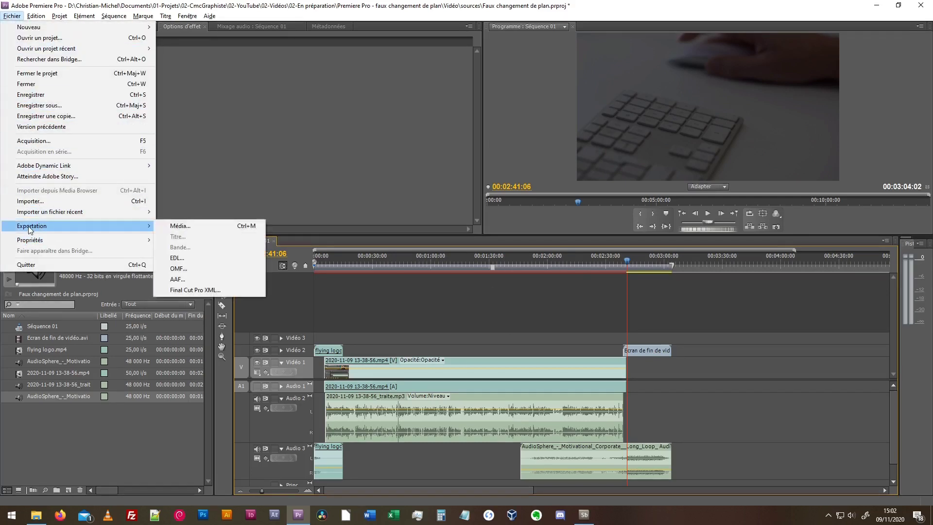
left_click(206, 224)
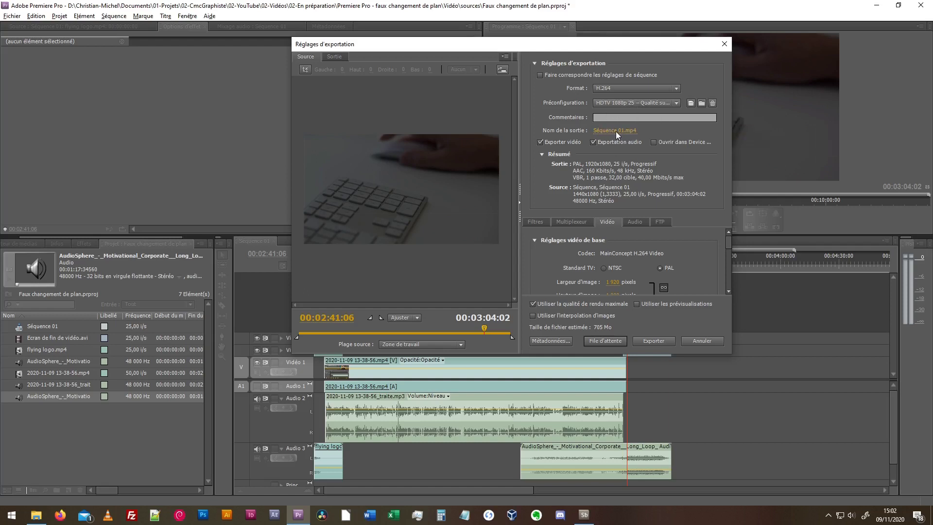
Point the export output to 02-En préparation > test and name it test.mp4
left_click(616, 131)
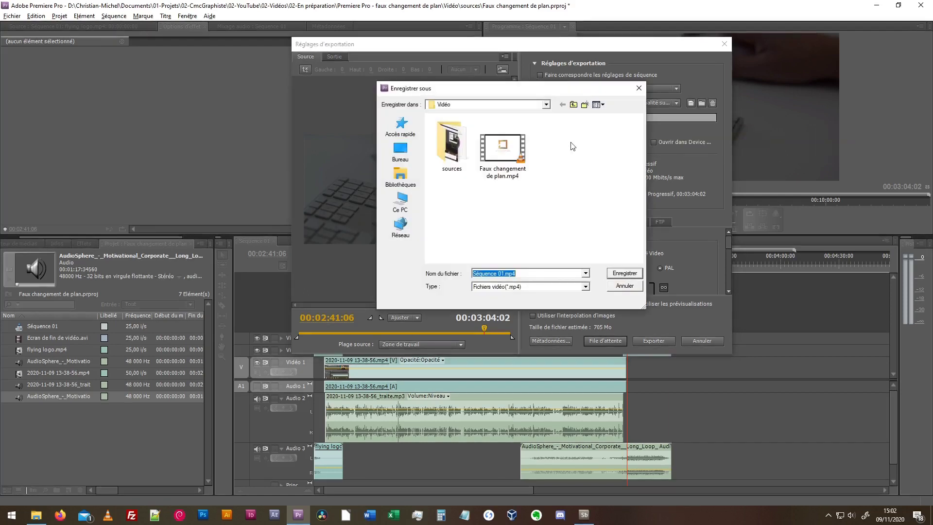
left_click(573, 105)
left_click(573, 105)
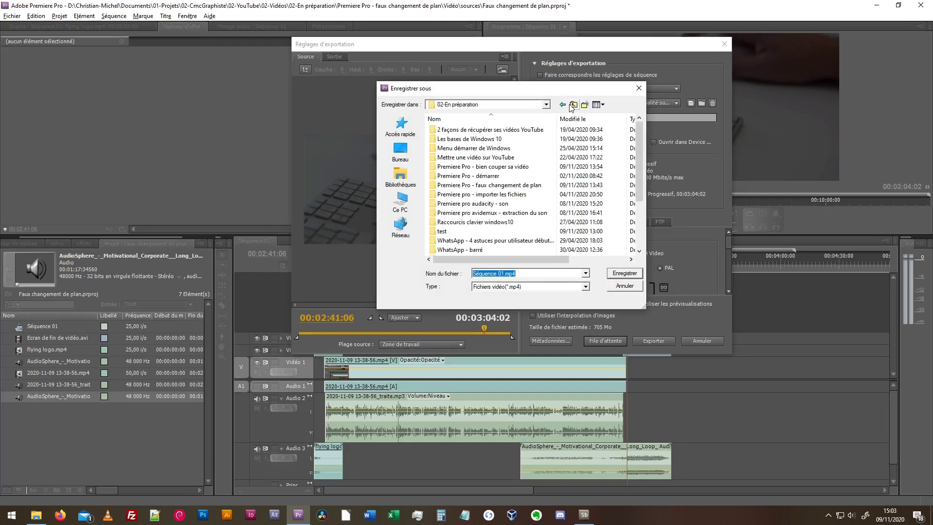
double_click(441, 232)
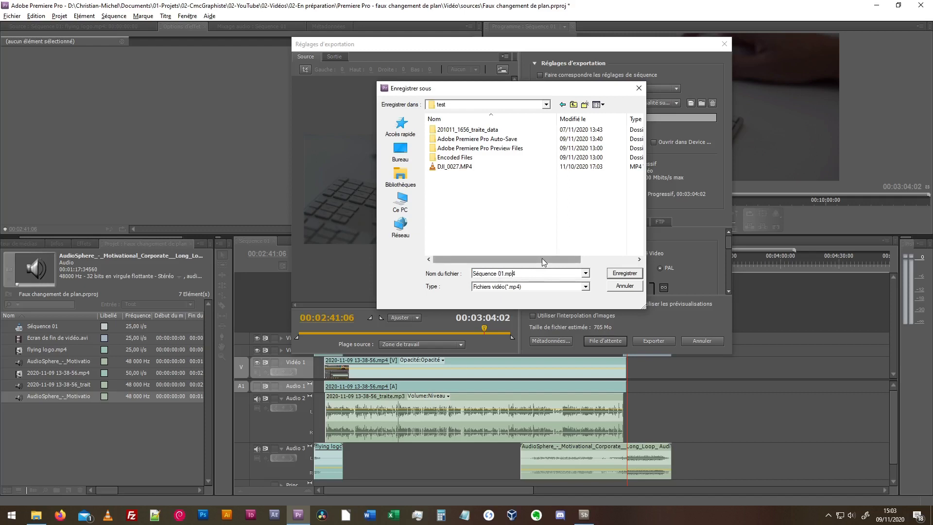
key("ctrl+shift+Left")
key("ctrl+shift+Left")
type("test")
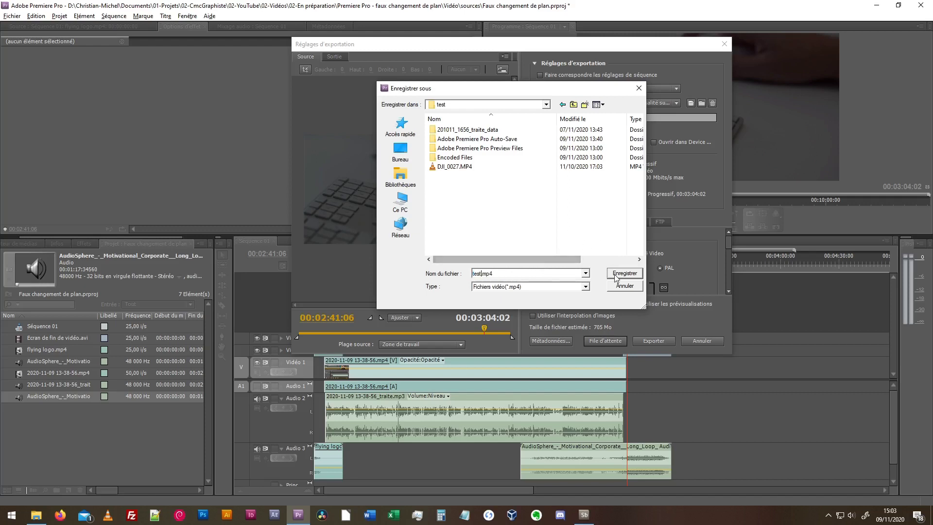
left_click(616, 273)
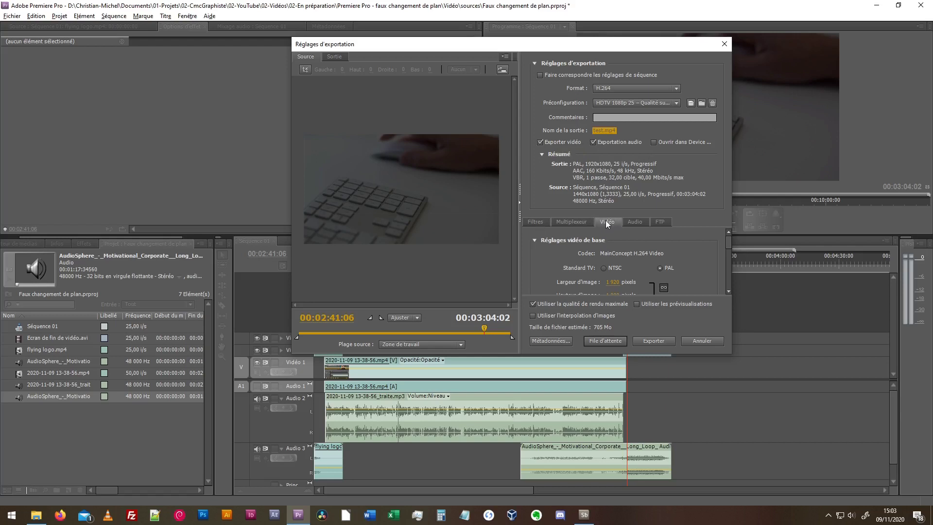
Check the H.264 1920×1080 video settings and export the sequence to test.mp4
scroll(667, 243, "down", 1)
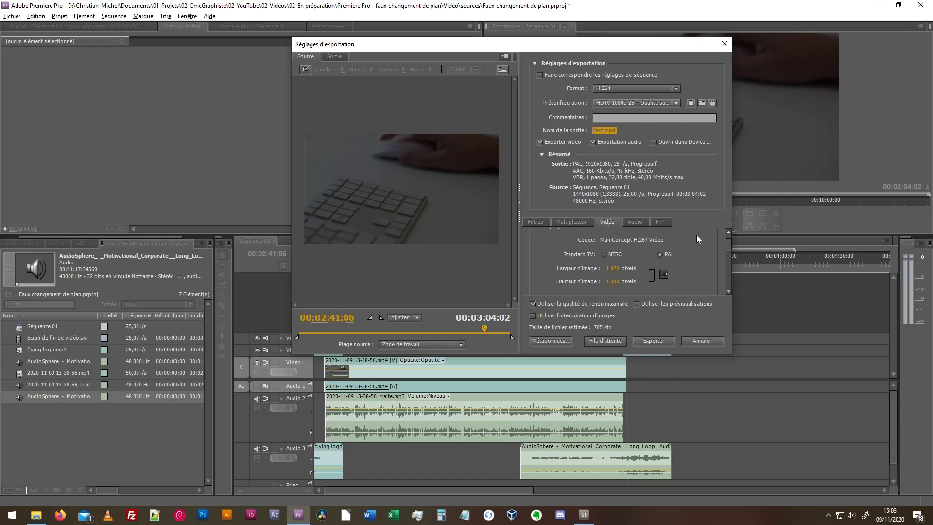
scroll(698, 235, "down", 1)
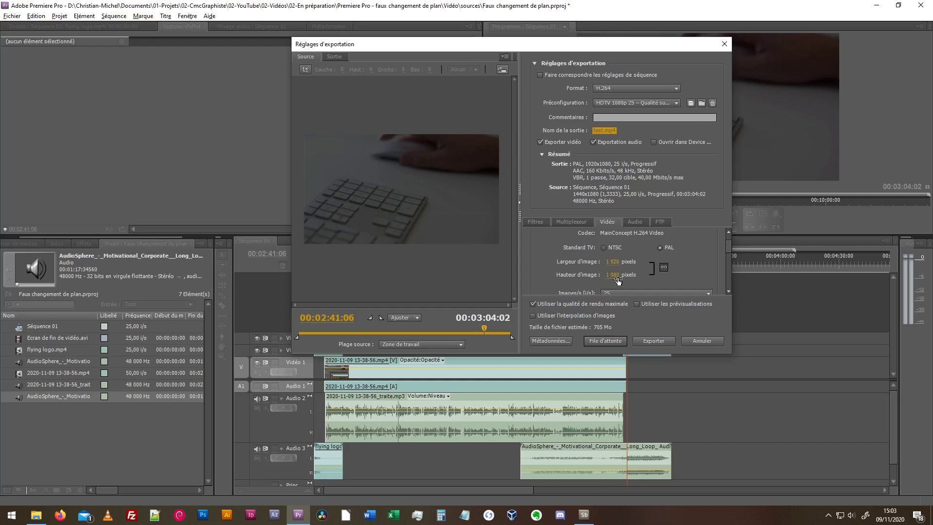
scroll(618, 281, "down", 1)
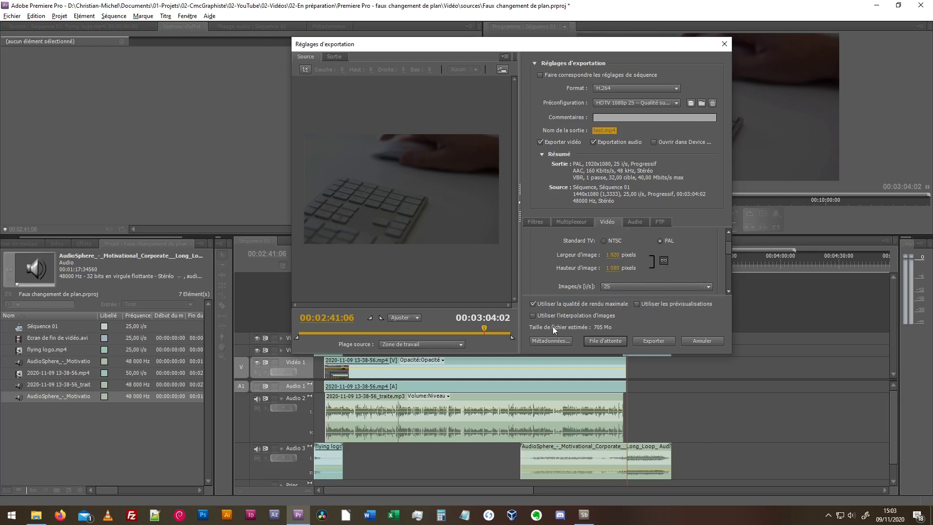
left_click(655, 344)
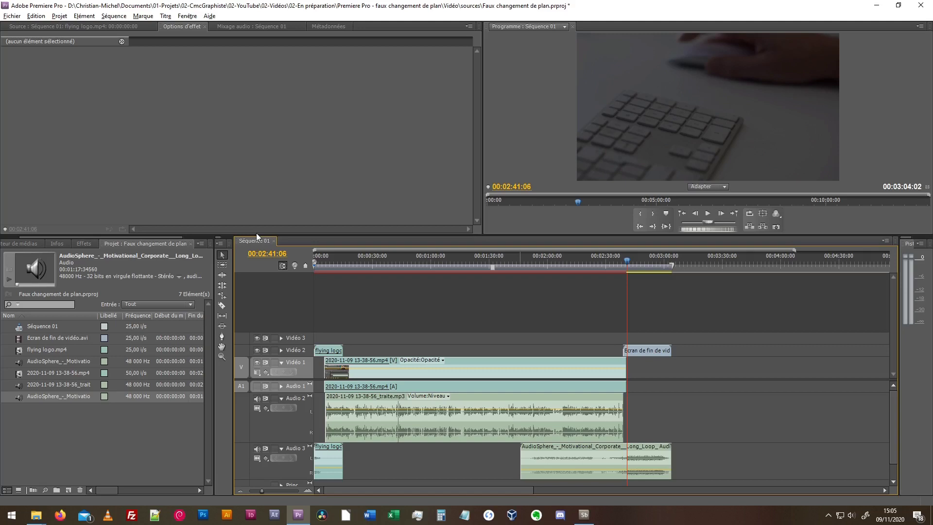
Switch to the test folder showing test.mp4, then launch HandBrake by searching 'hand'
key("alt+Tab")
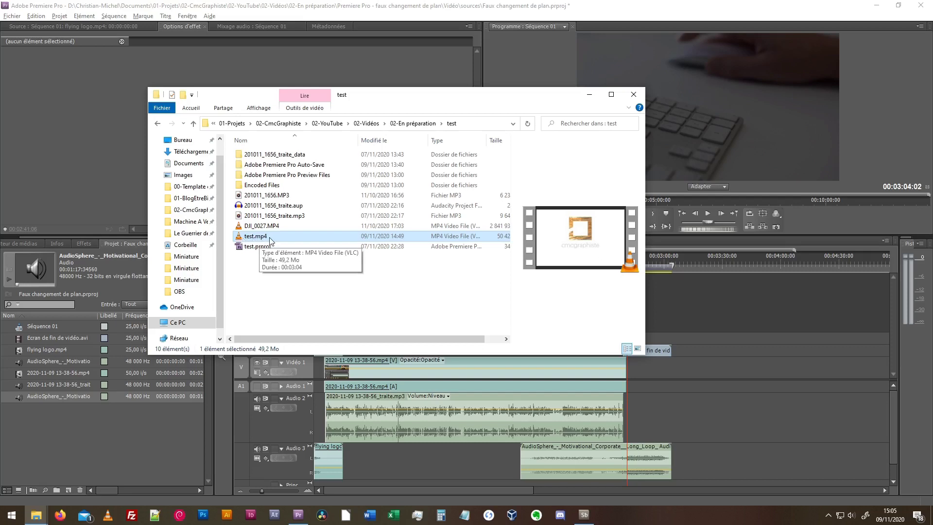
key("super")
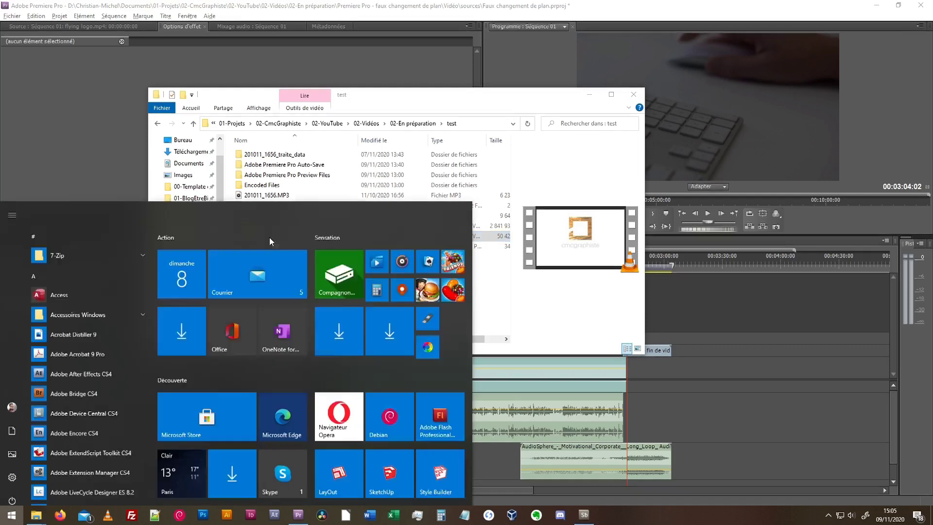
type("han")
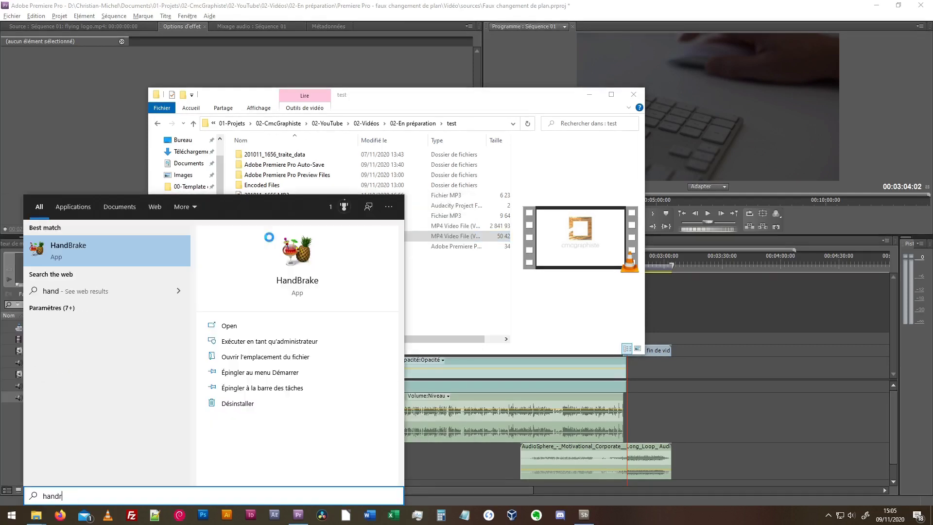
type("d")
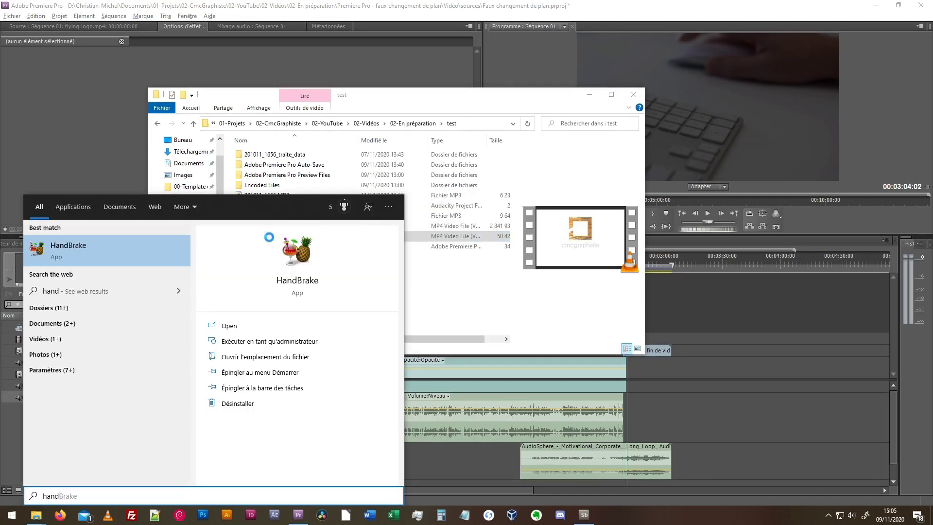
key("Return")
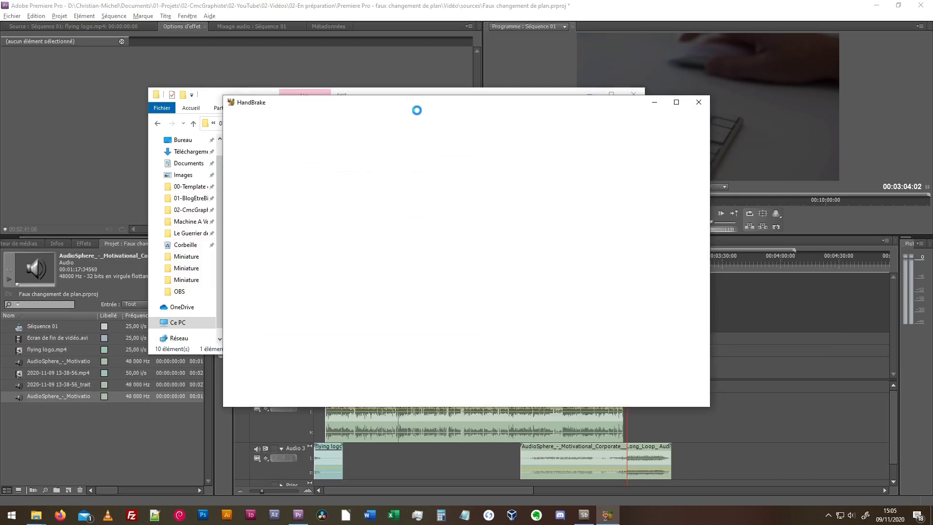
Place HandBrake beside Explorer, drop test.mp4 in as the source, and show the General presets
left_click_drag(420, 104, 616, 173)
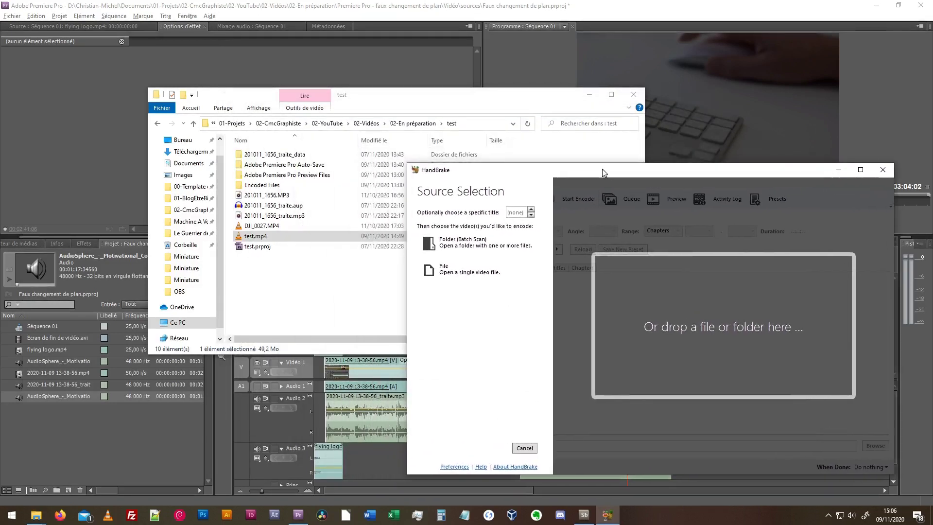
left_click_drag(263, 234, 590, 338)
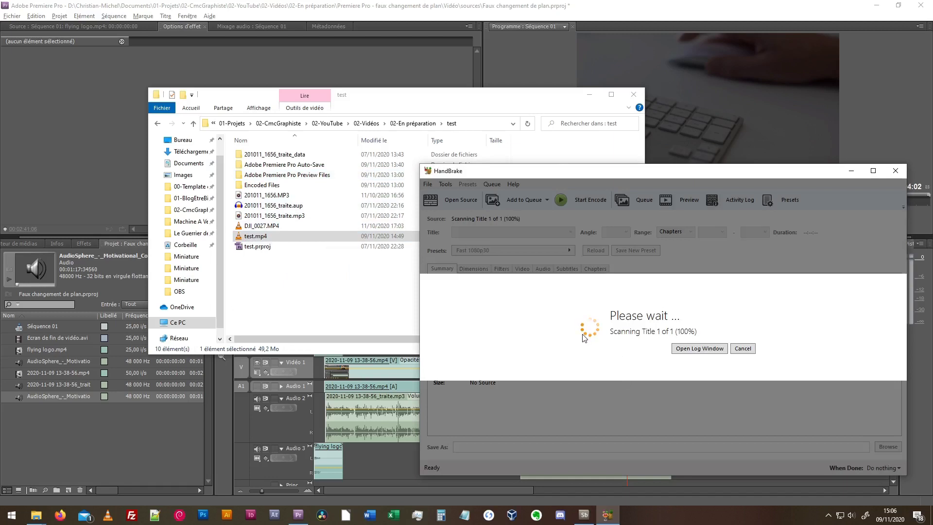
left_click(500, 250)
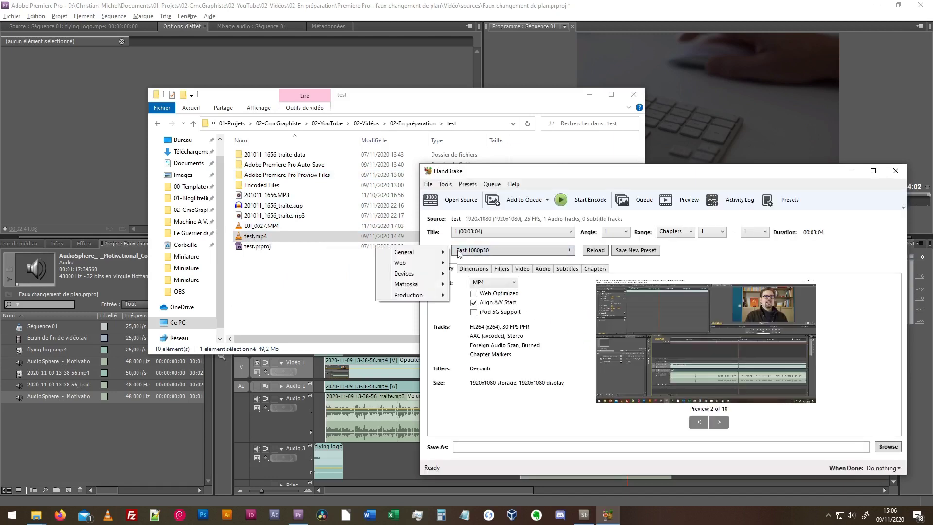
mouse_move(418, 252)
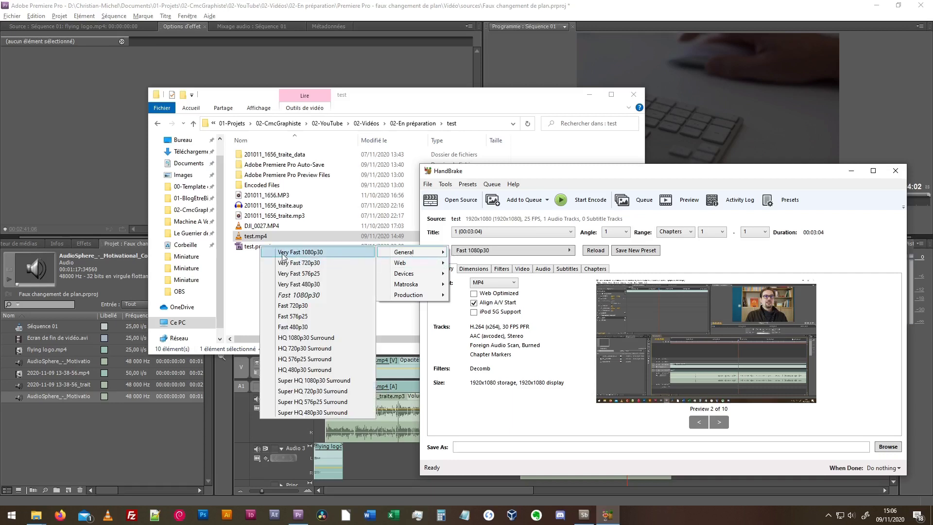
Apply the Very Fast 1080p30 preset with a 25 FPS framerate, then choose a save location
key("Escape")
left_click(416, 265)
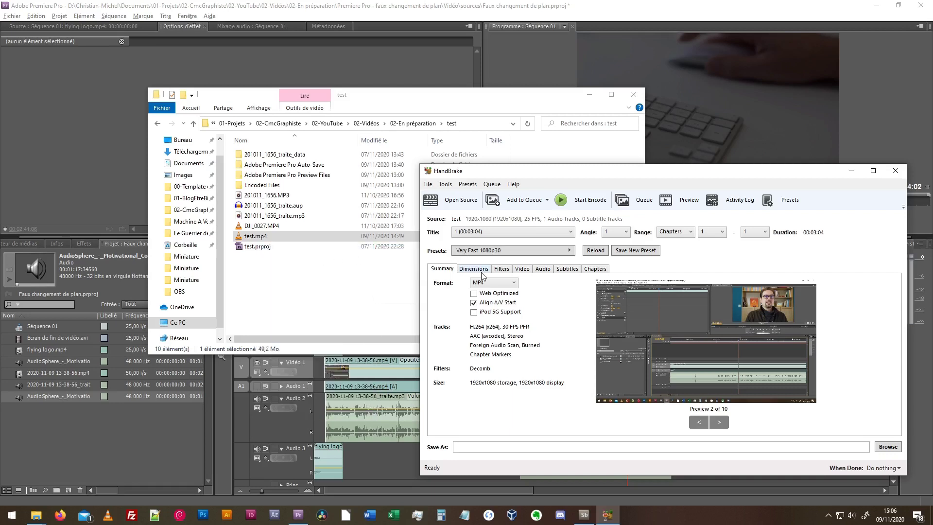
left_click(522, 268)
left_click(521, 314)
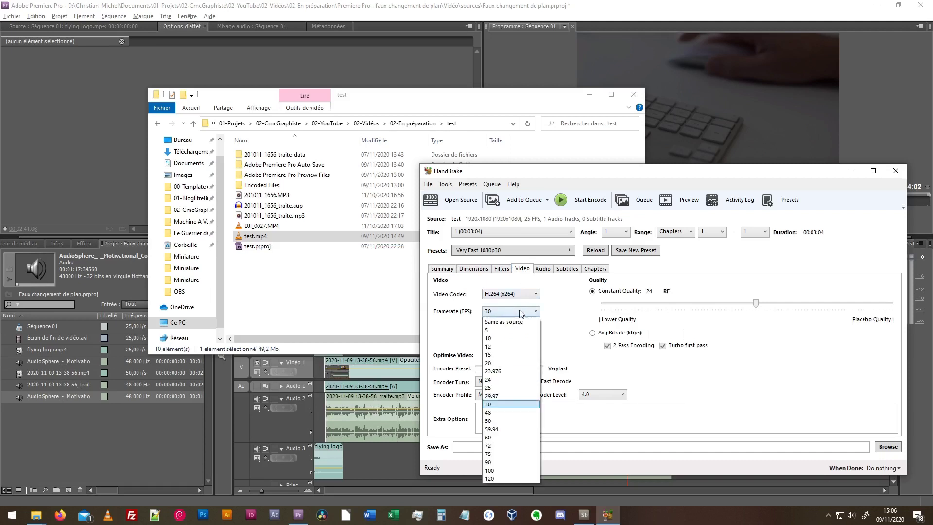
left_click(506, 390)
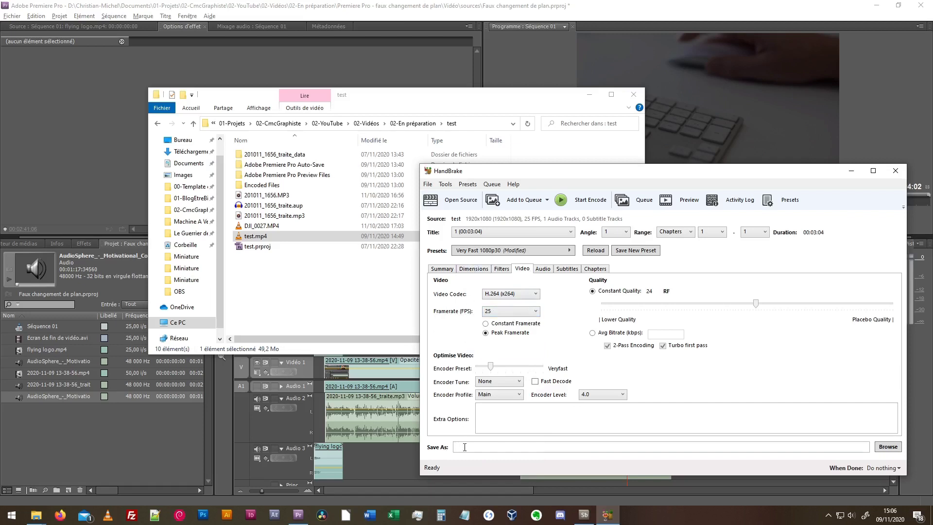
left_click(889, 449)
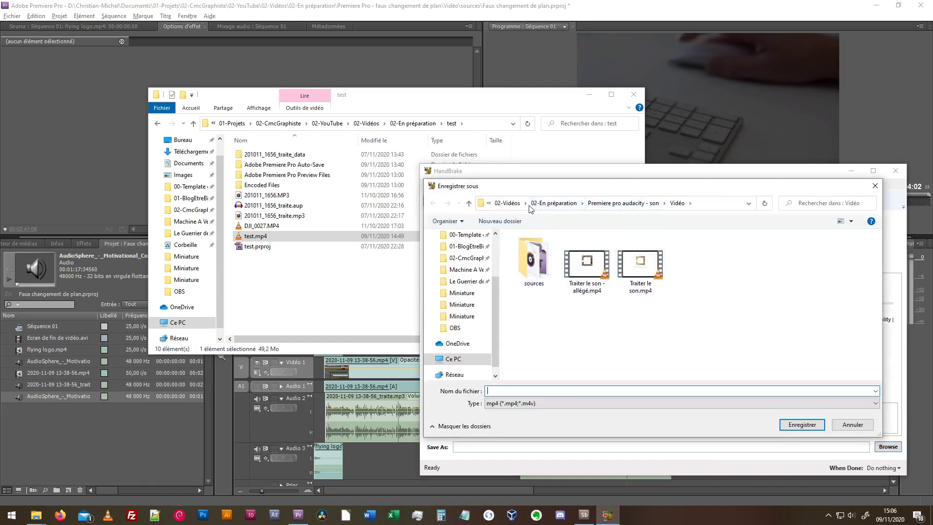
Set the output file to 'test alleger.mp4' in 02-En préparation > test
left_click(508, 203)
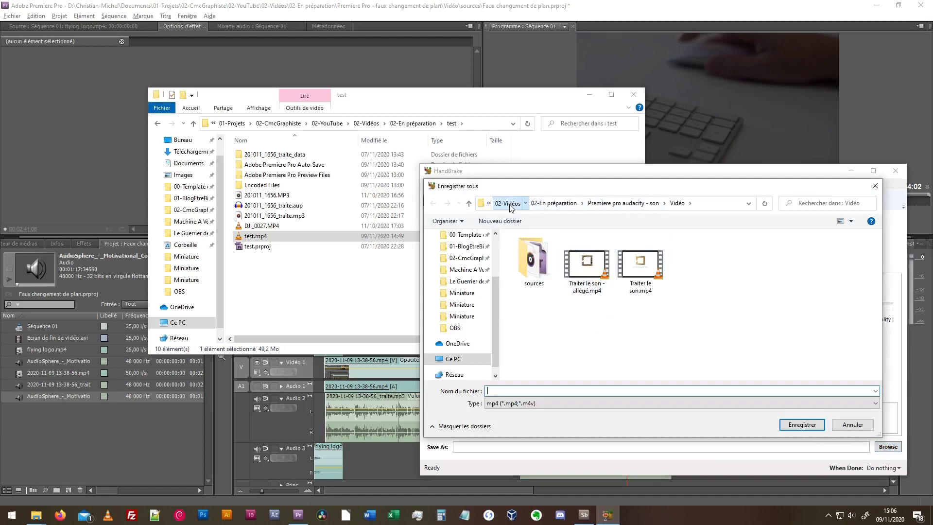
double_click(531, 260)
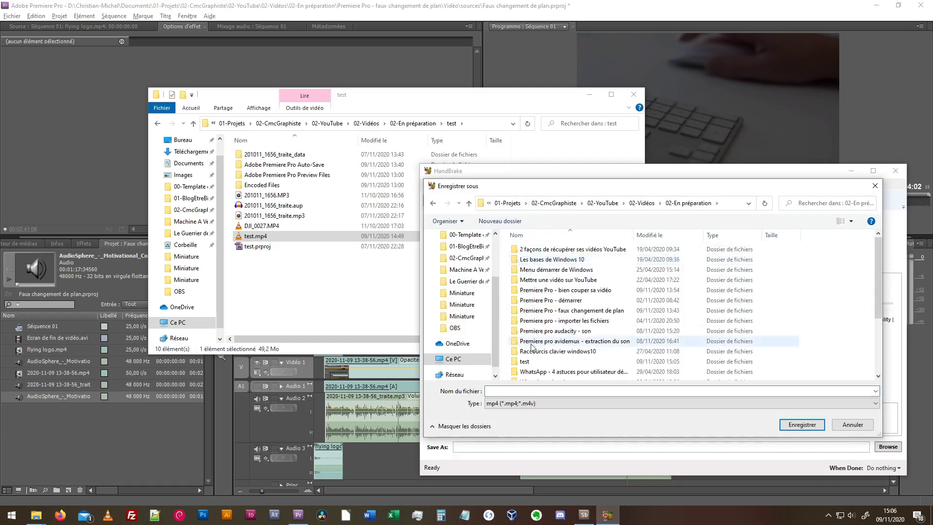
double_click(531, 362)
left_click(529, 300)
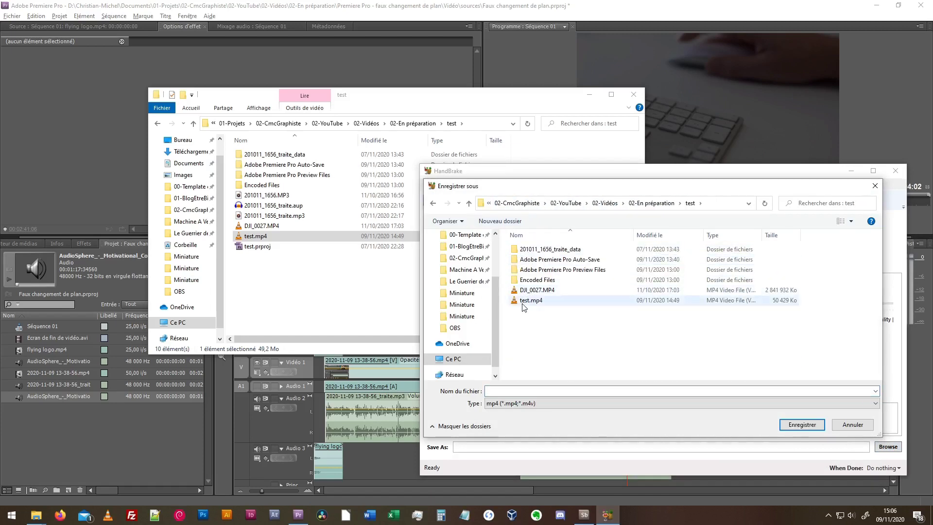
left_click(536, 392)
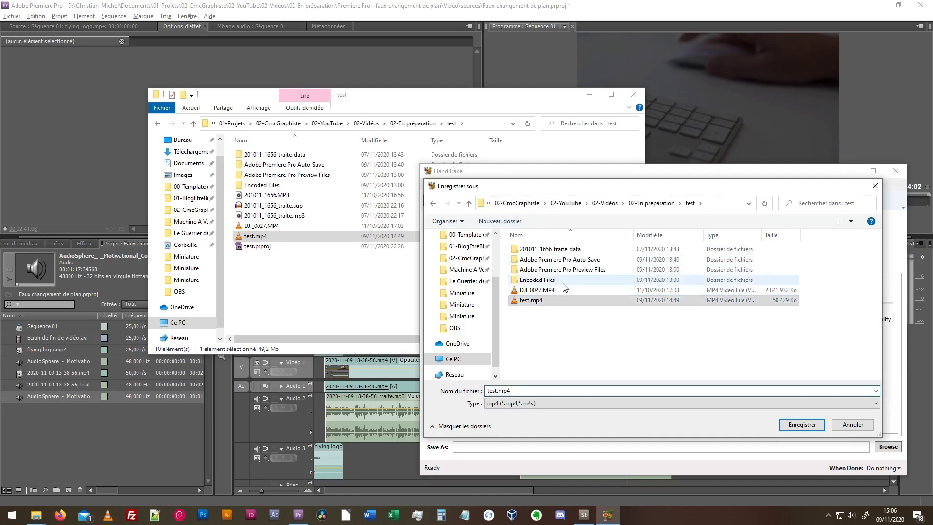
type("alleger")
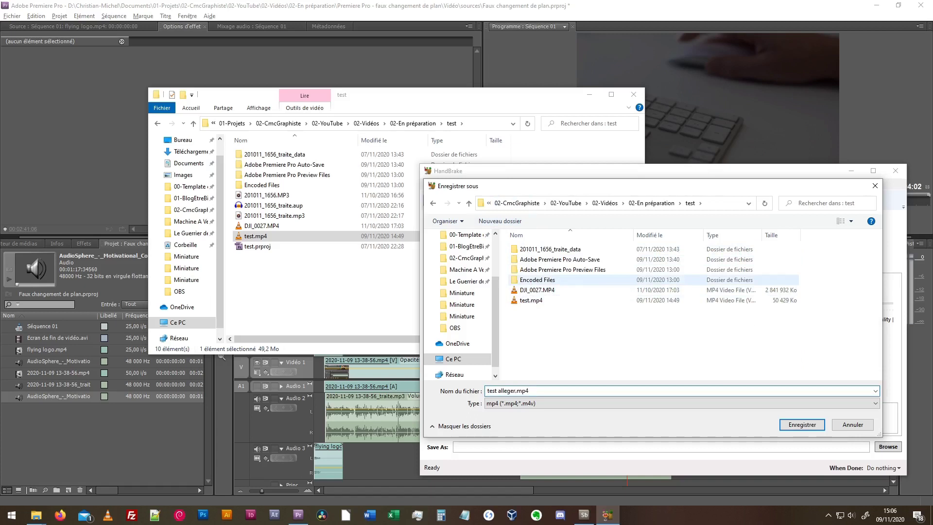
key("Return")
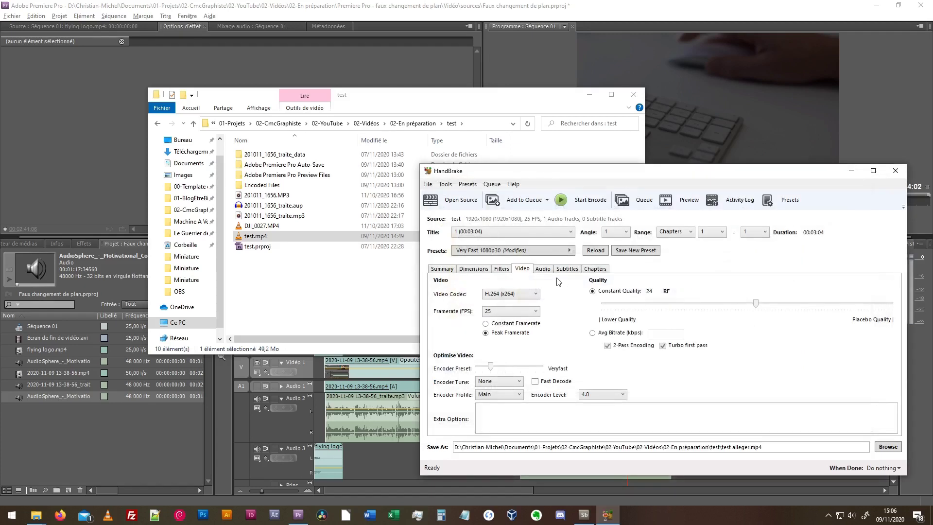
Start the encode and let HandBrake run until Queue Finished
left_click(590, 206)
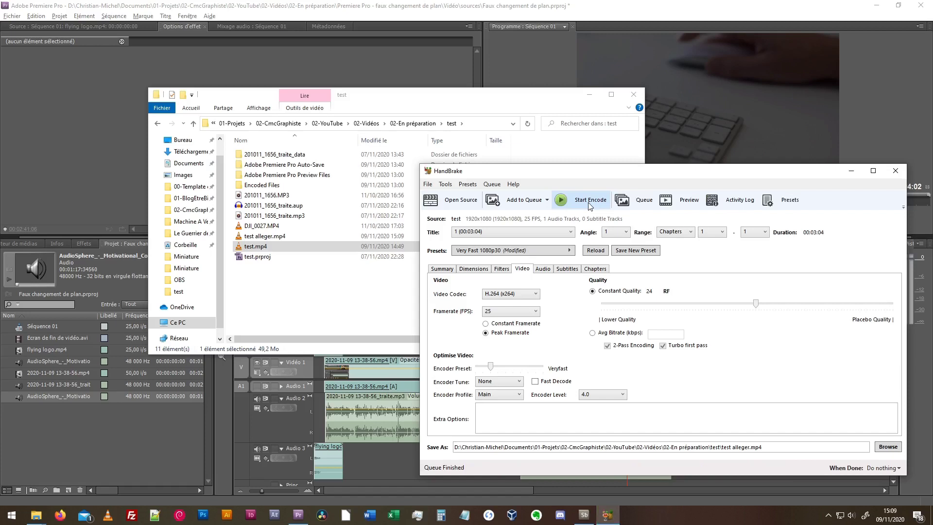
Maximize the test folder and compare sizes: test.mp4 50 429 Ko versus test alleger.mp4 7 519 Ko
left_click(340, 285)
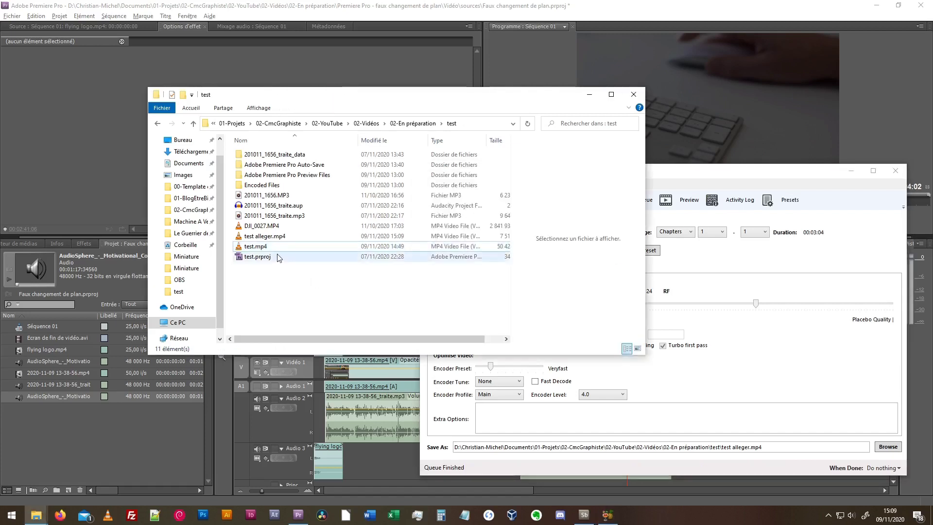
left_click(273, 250)
left_click(270, 236, "ctrl")
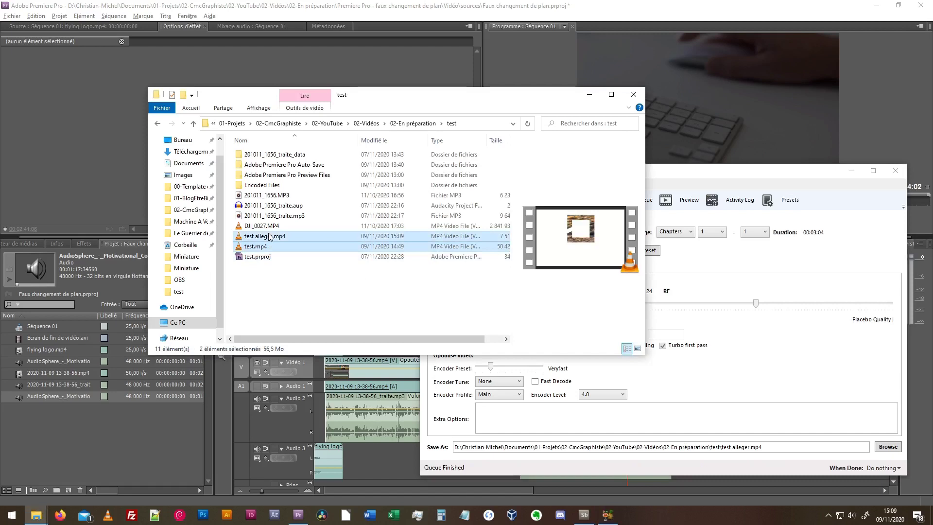
left_click(611, 95)
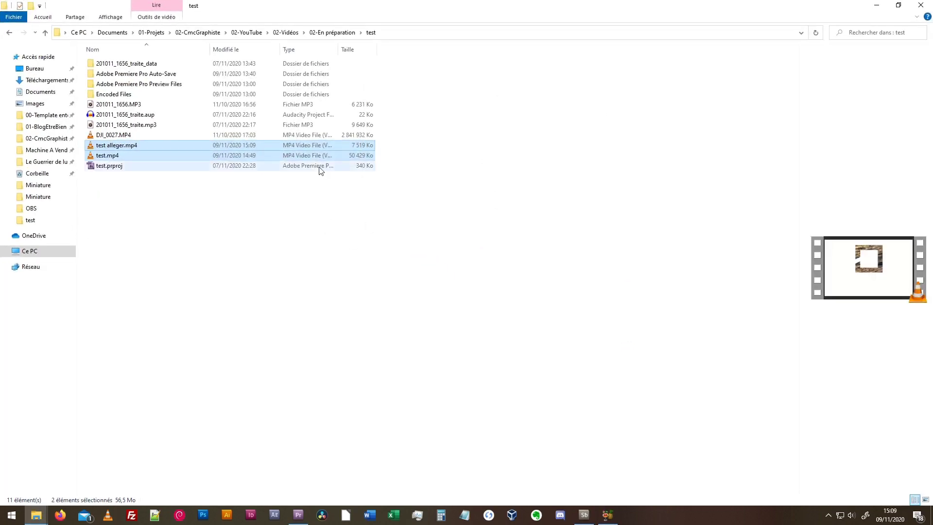
left_click(123, 156)
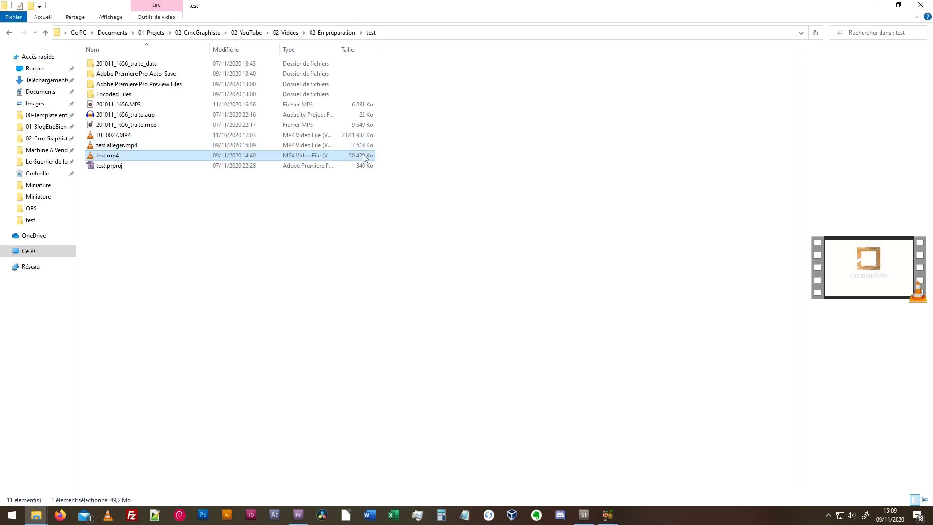
left_click(356, 146)
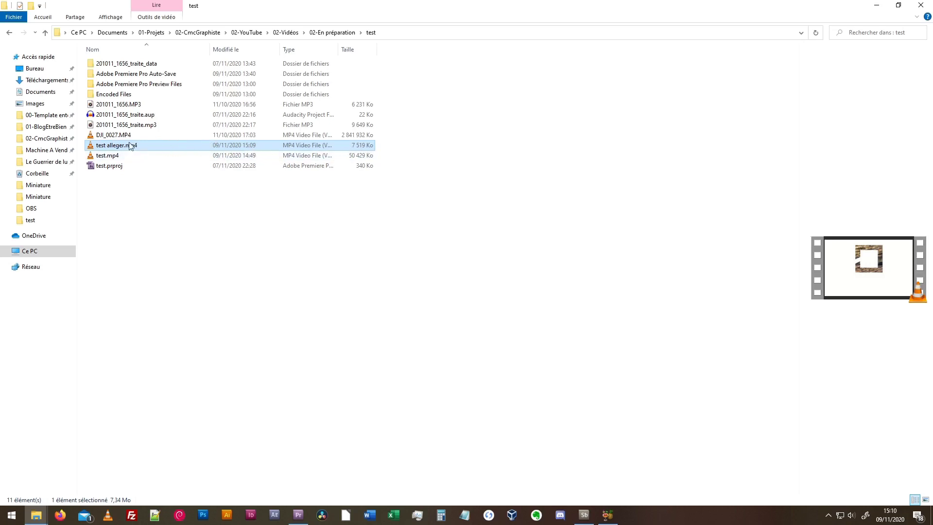
mouse_move(121, 149)
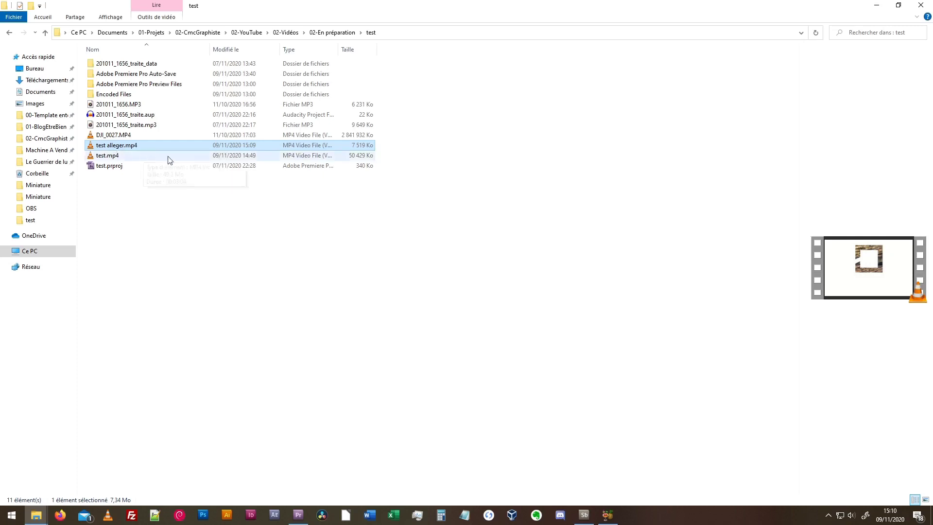
right_click(113, 146)
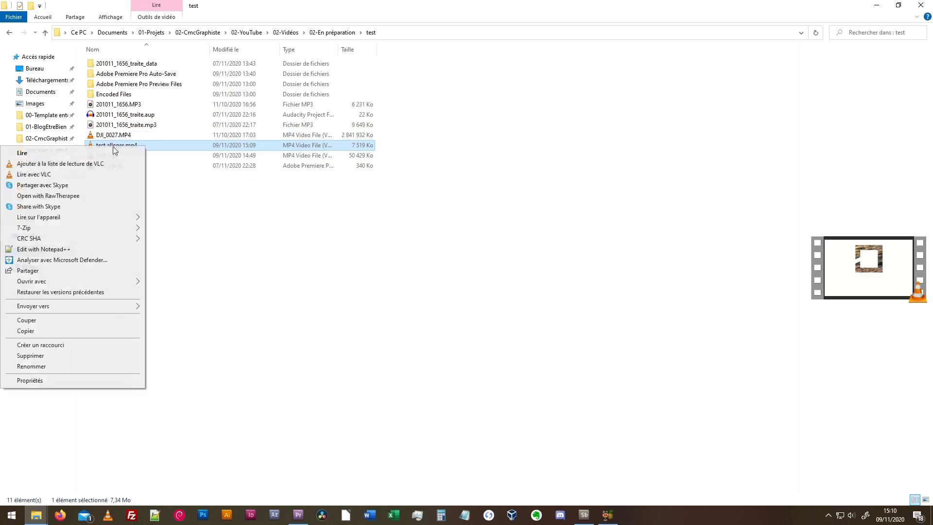
left_click(103, 382)
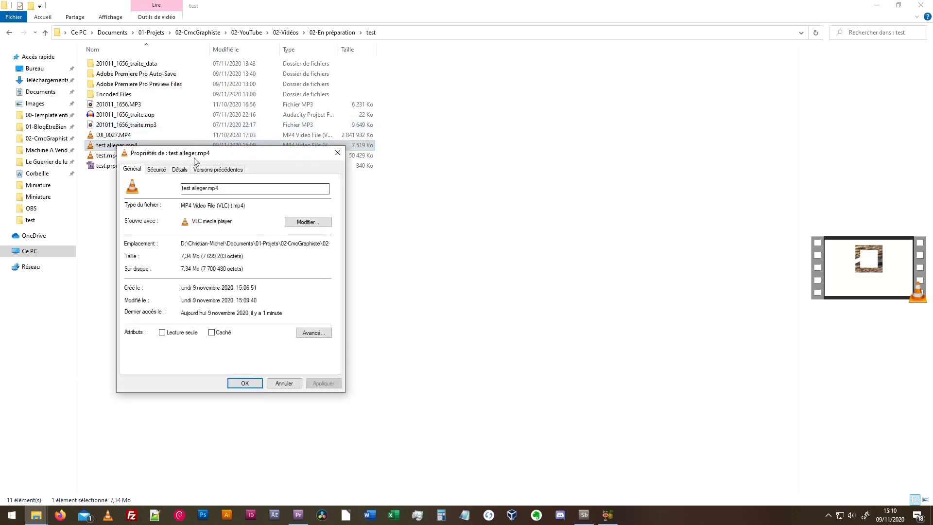
left_click(173, 171)
scroll(220, 256, "down", 2)
scroll(219, 256, "down", 6)
scroll(225, 250, "up", 10)
scroll(228, 246, "down", 8)
scroll(228, 245, "down", 3)
scroll(228, 246, "down", 3)
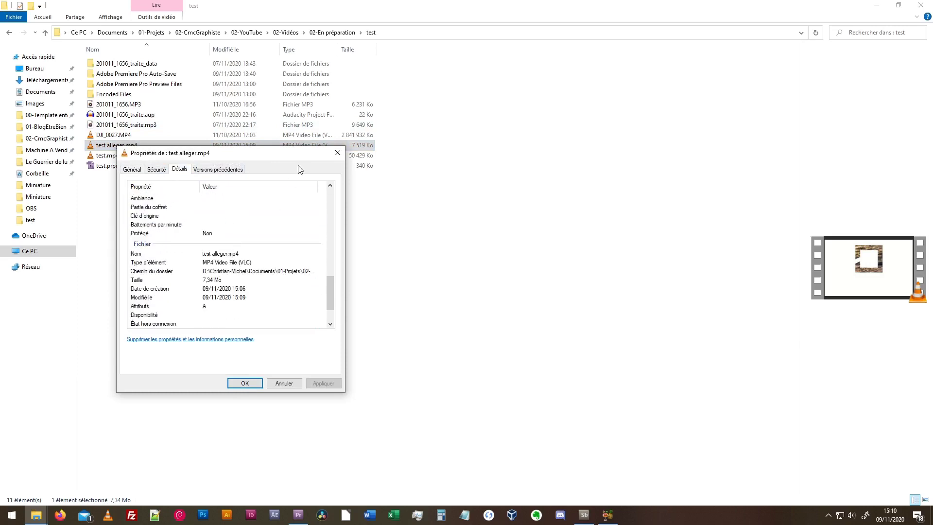
left_click(337, 152)
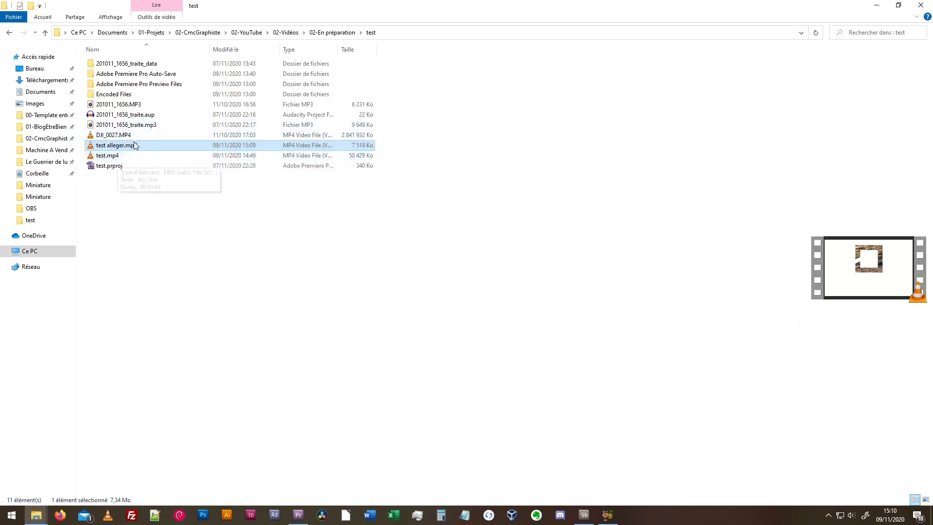